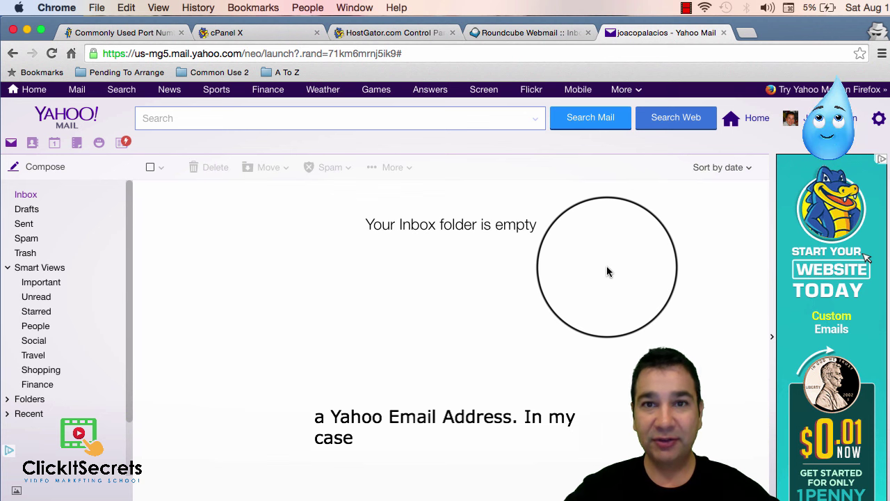
Show the menu for the signed-in Yahoo account
click(815, 122)
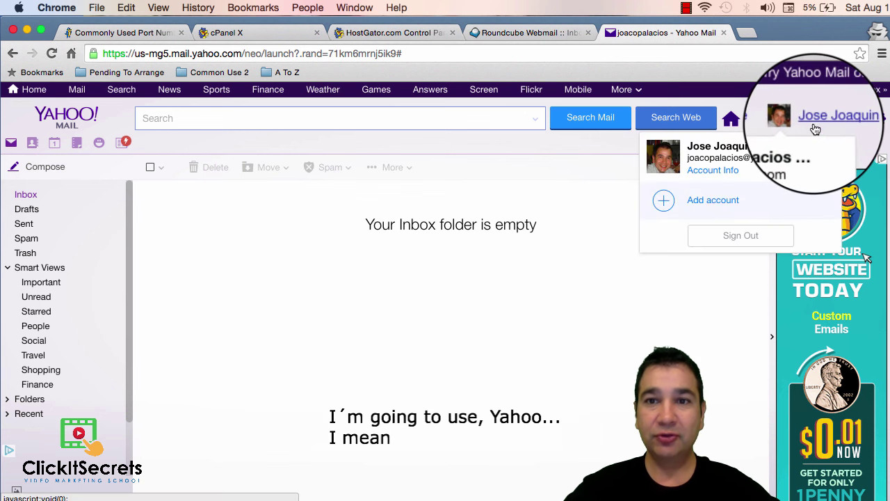
Switch to the Roundcube Webmail browser tab showing the domain inbox
click(529, 35)
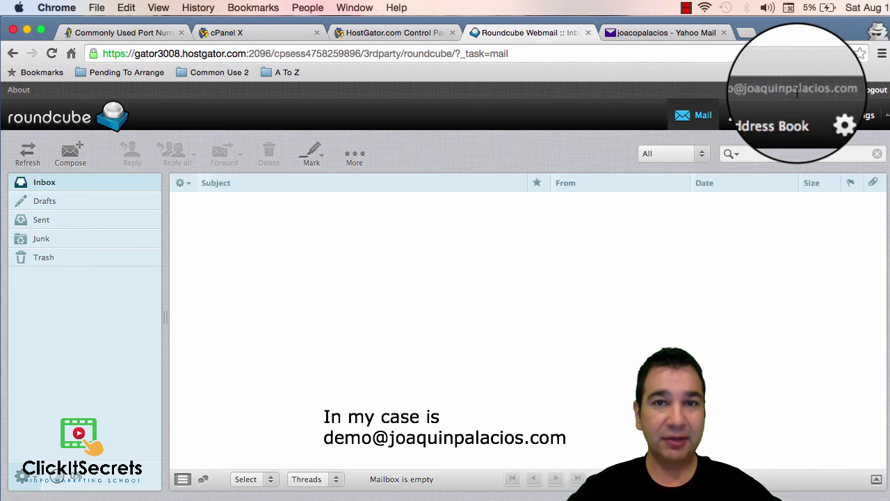
Return to Yahoo Mail, open Settings > Accounts, and select the existing linked account
click(651, 33)
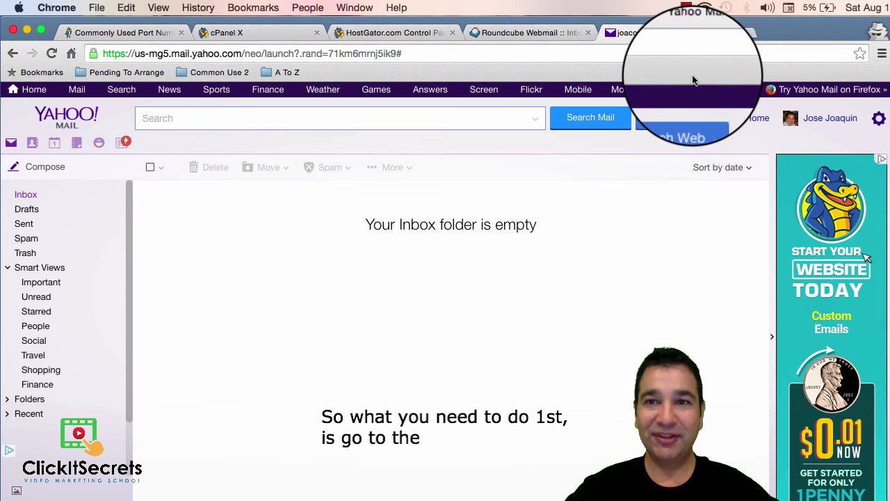
click(880, 121)
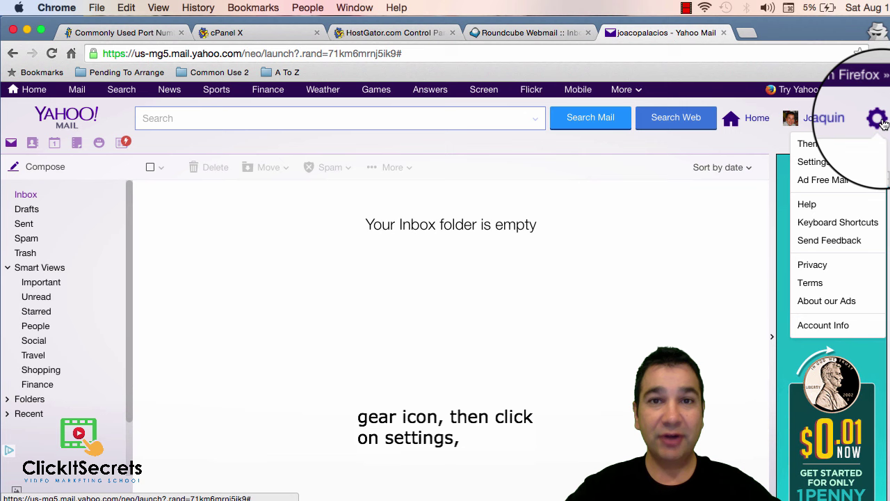
click(824, 165)
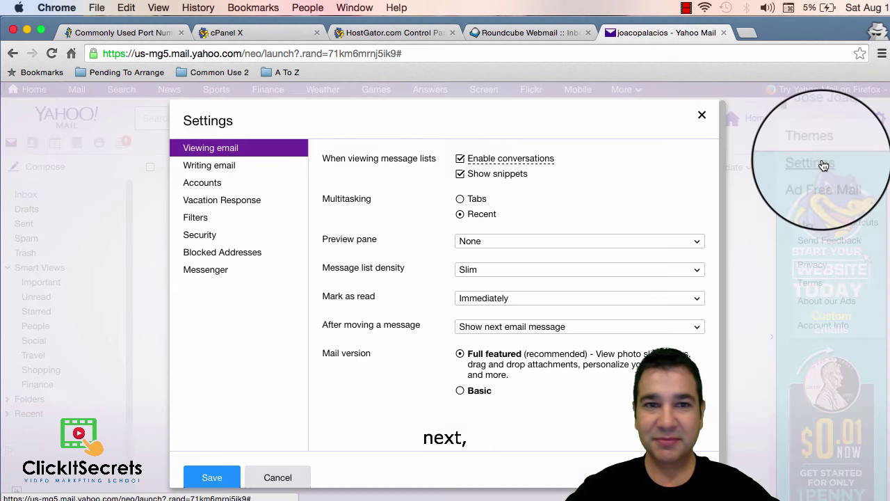
click(230, 187)
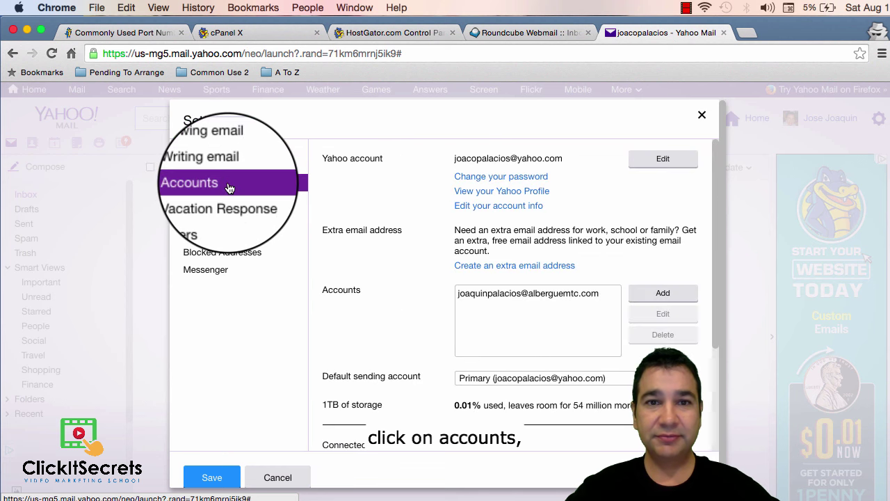
click(473, 299)
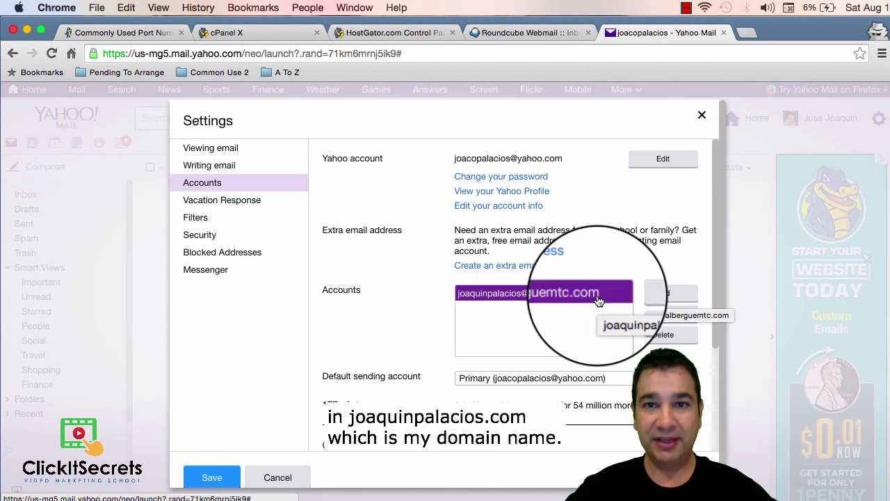
Add an account with the Yahoo suffix trimmed from the sending name, the domain address, and a 'My email address from my domain name' description
click(659, 295)
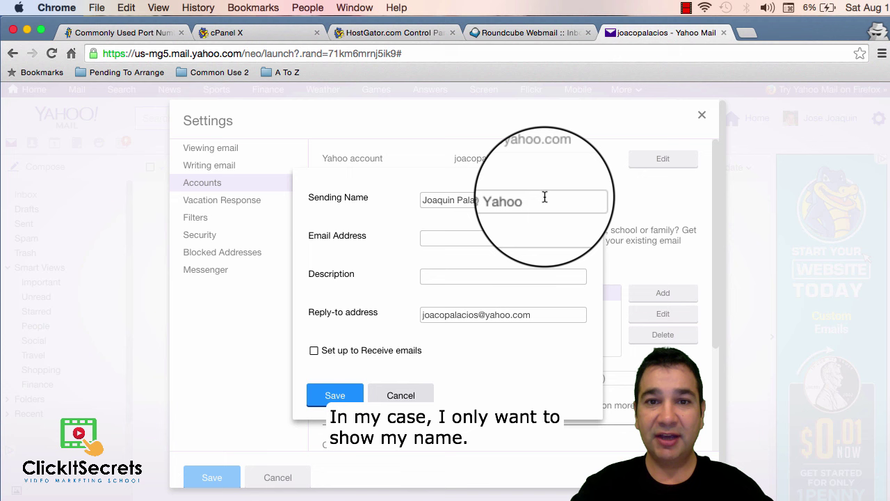
key(BackSpace)
key(BackSpace)
key(BackSpace)
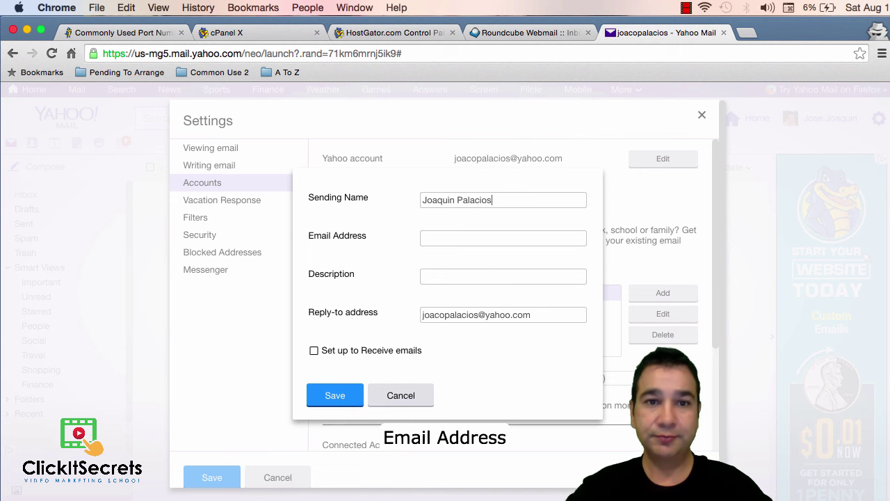
click(466, 239)
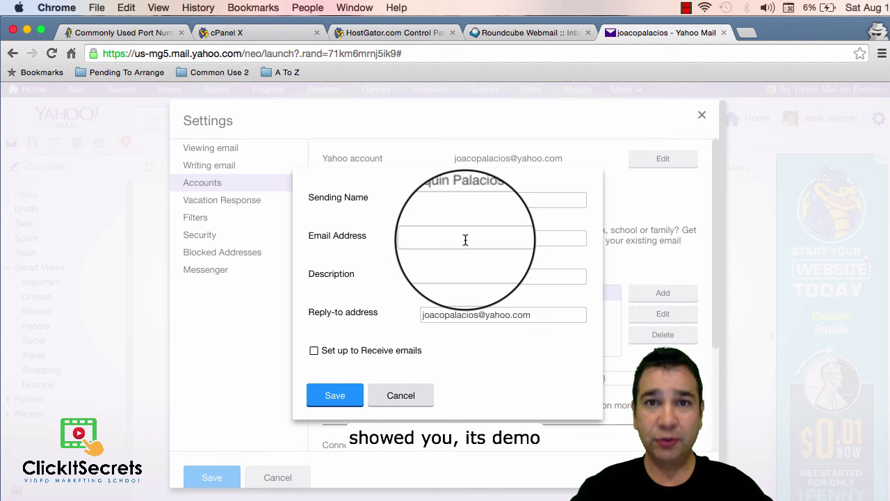
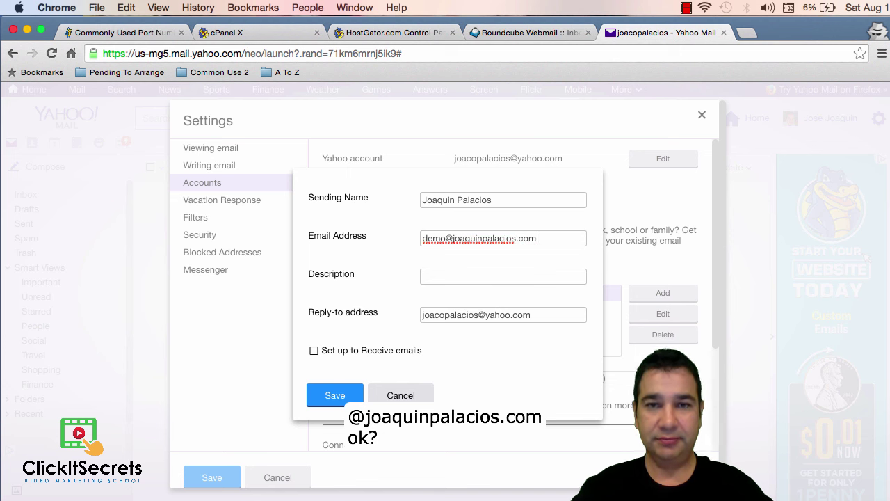
click(450, 273)
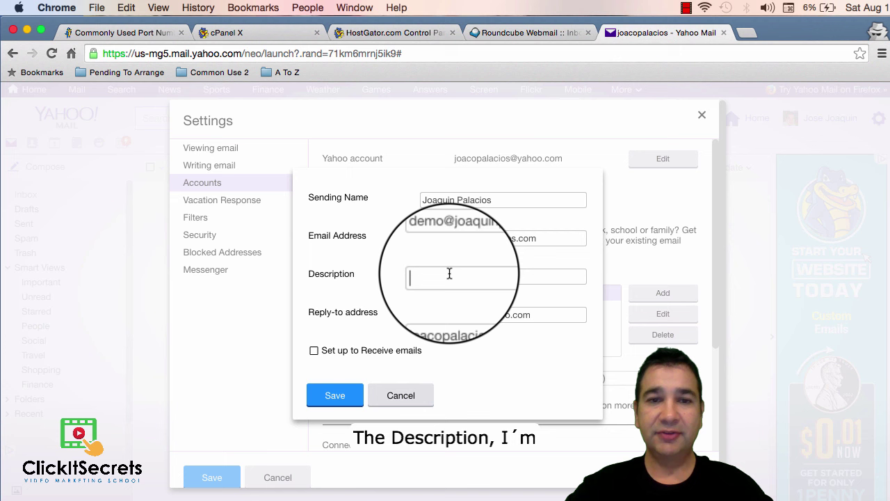
text(My email)
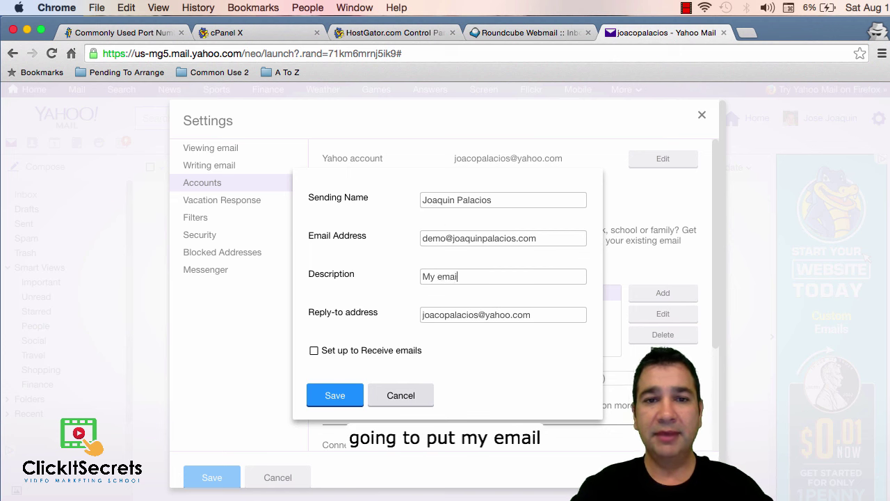
text( address from)
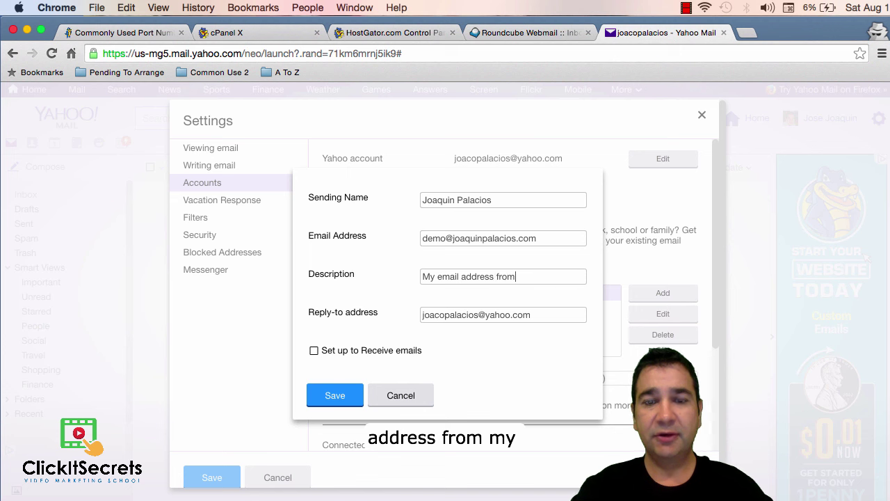
text( my domain)
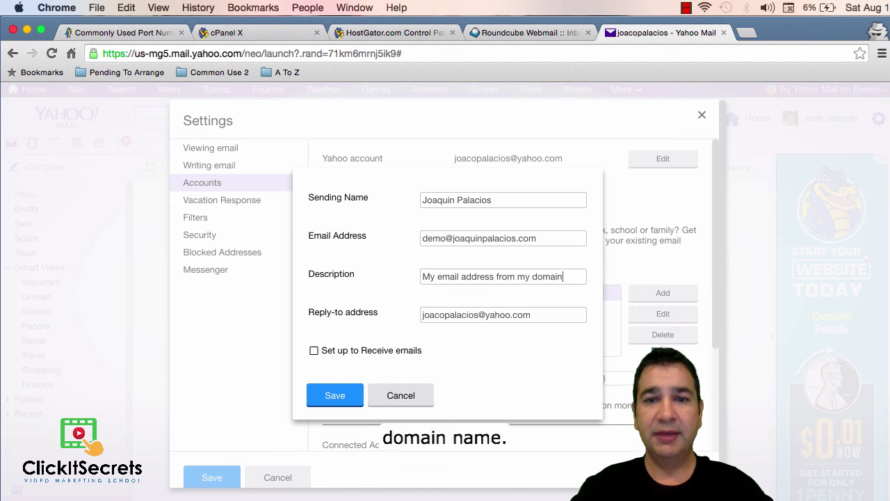
text( name Joaqu)
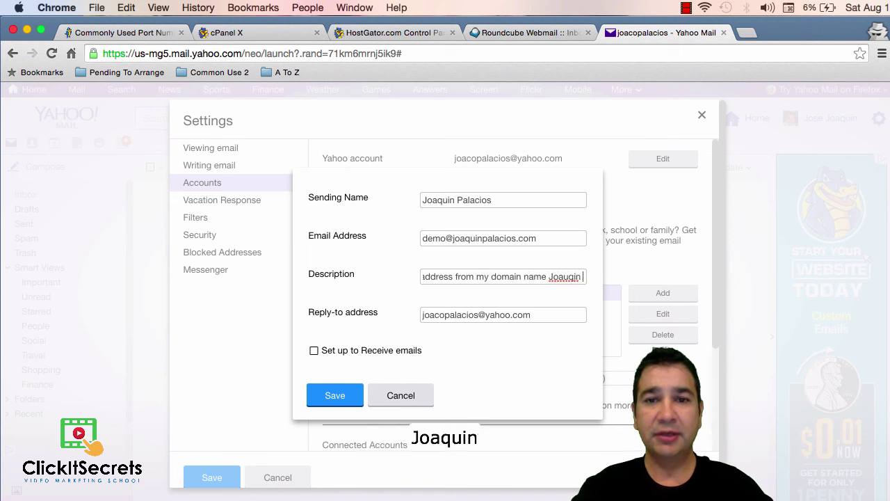
text(in )
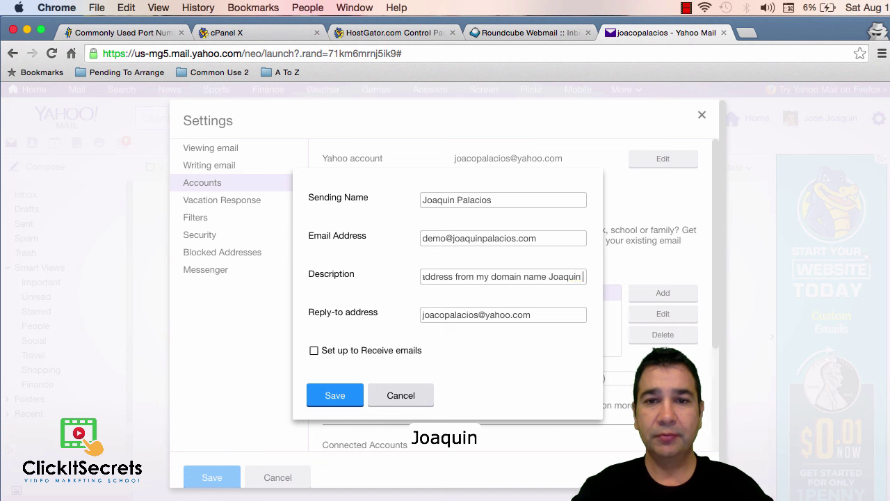
text(Palacios)
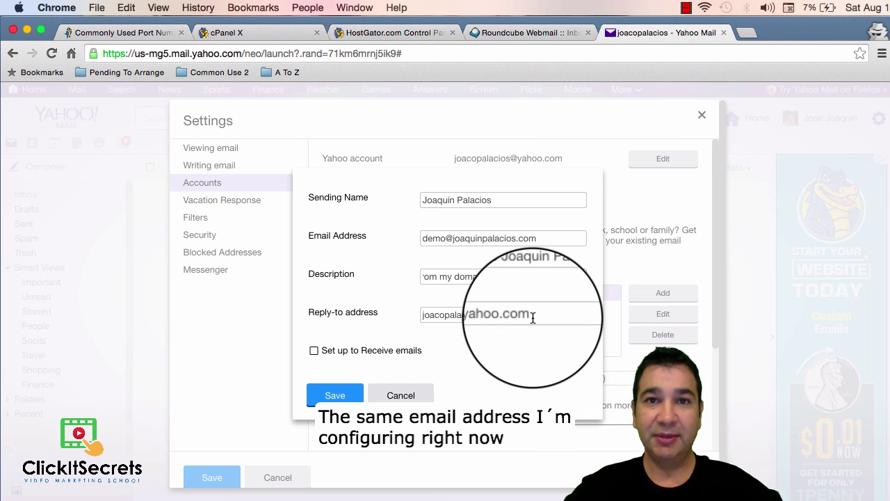
Replace the reply-to address with the domain e-mail address copied from the Email Address field
triple_click(533, 317)
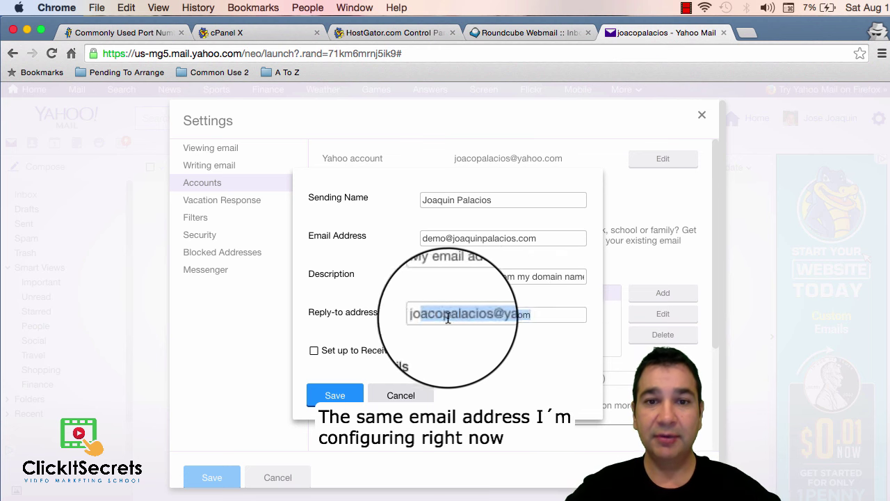
click(531, 308)
drag(531, 309, 380, 309)
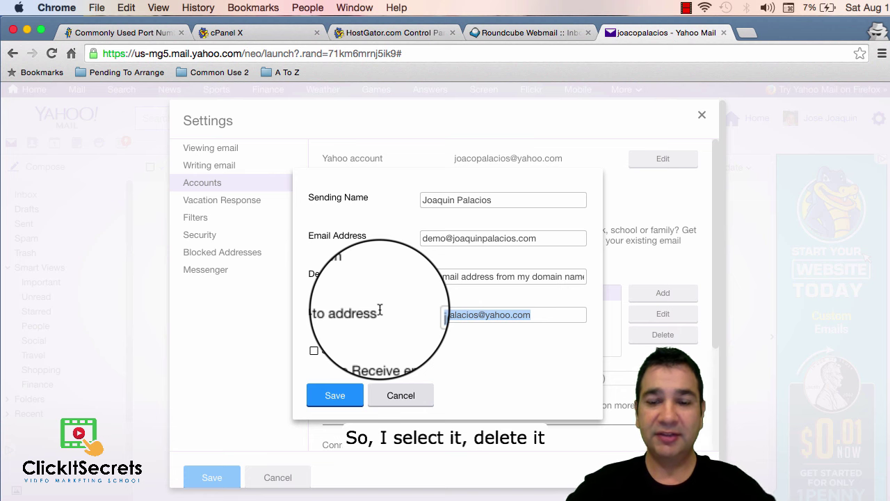
key(BackSpace)
drag(537, 238, 427, 237)
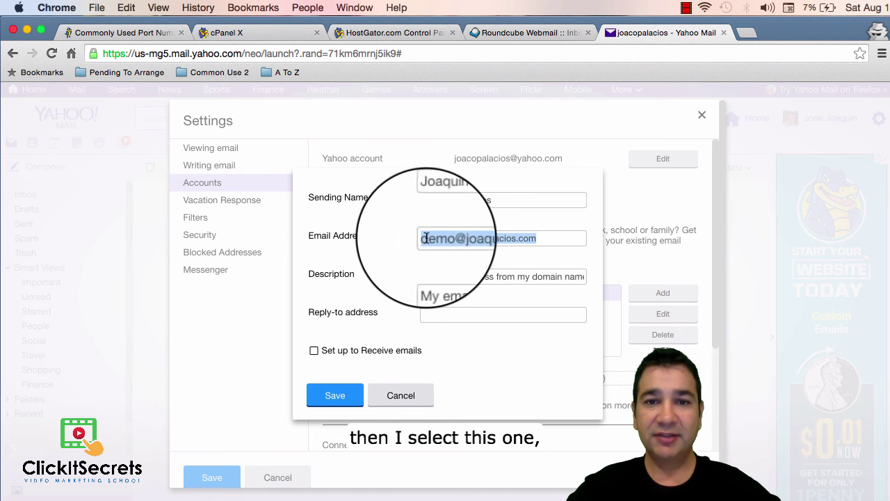
right_click(450, 243)
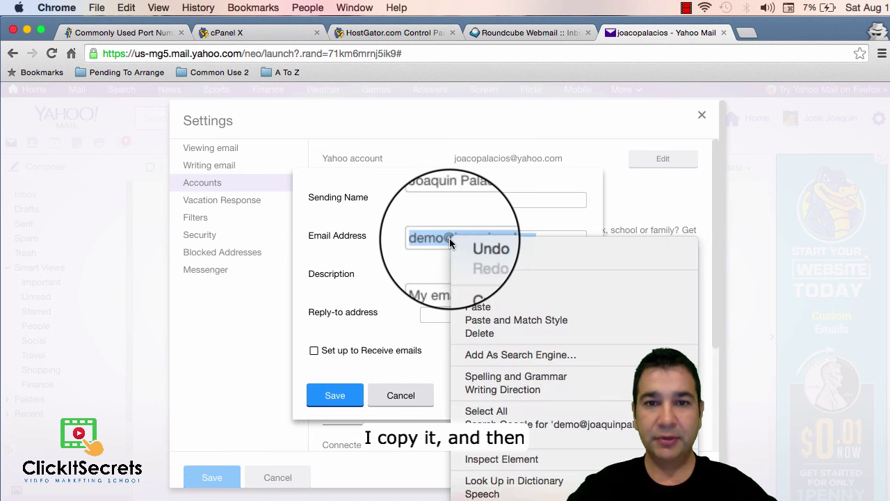
click(469, 294)
click(456, 315)
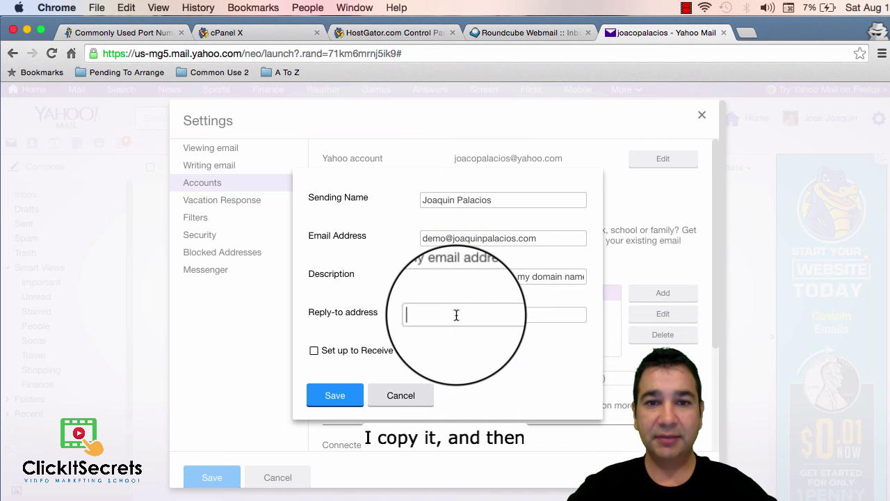
right_click(456, 315)
click(494, 380)
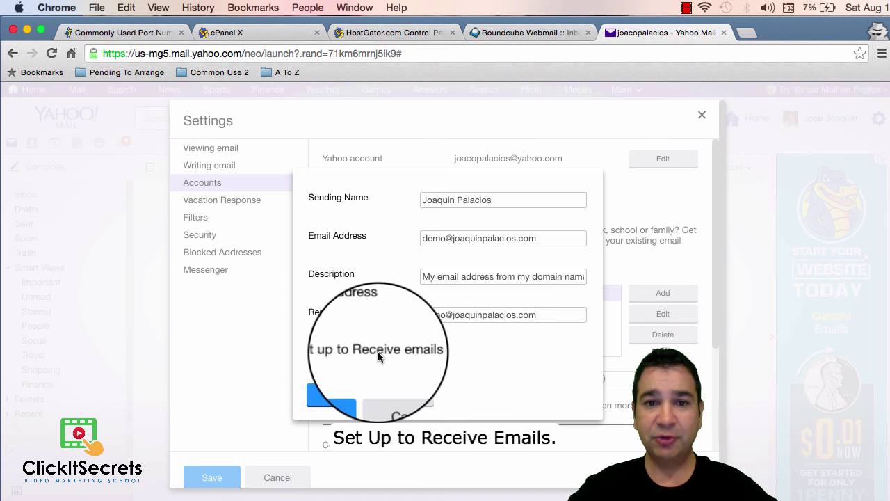
Enable receiving emails, enter the mailbox password, and keep delivery set to Inbox
click(315, 352)
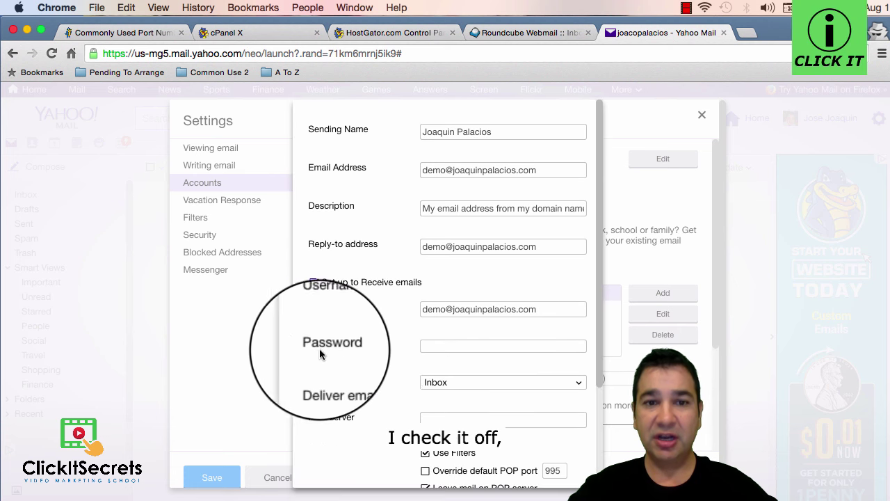
scroll(376, 355, down, 4)
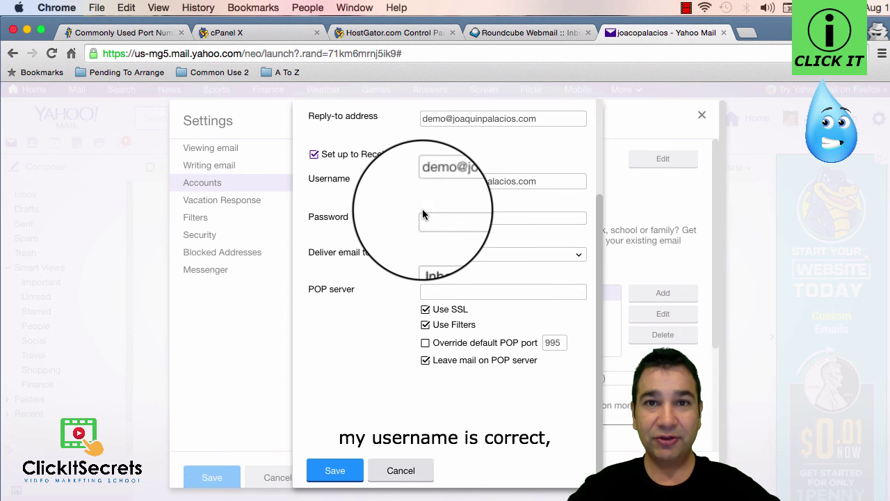
click(436, 216)
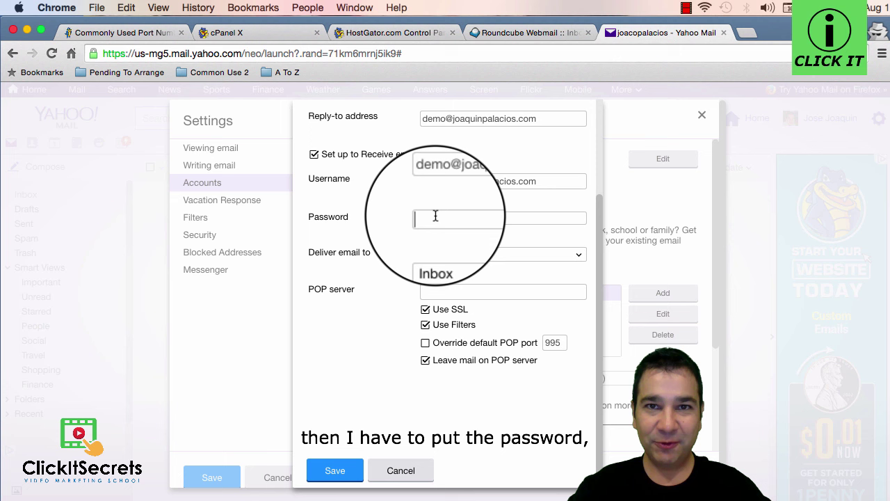
text(d)
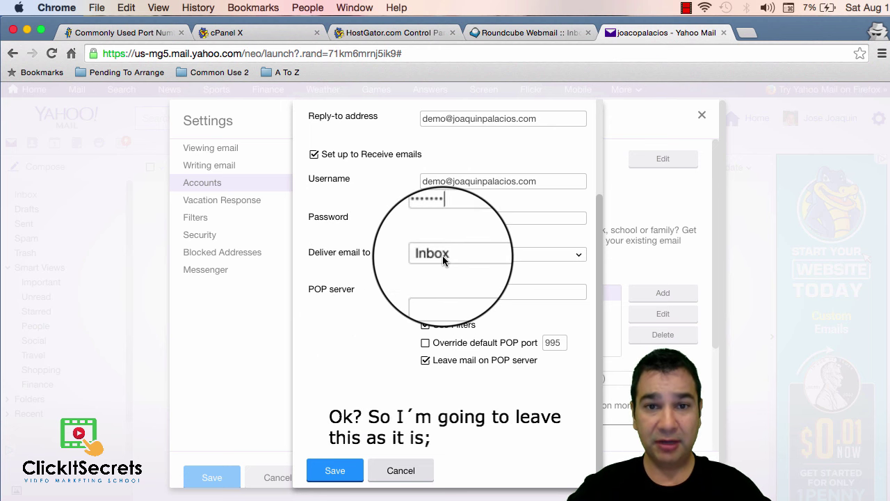
click(489, 254)
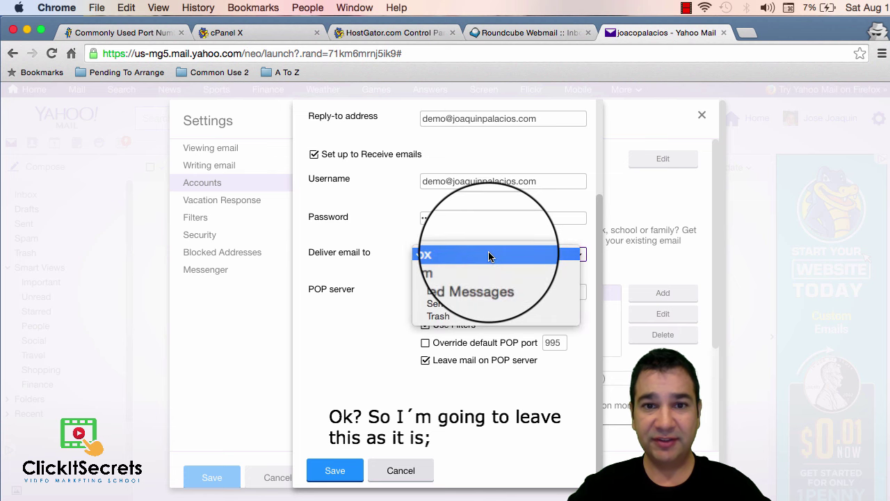
click(450, 255)
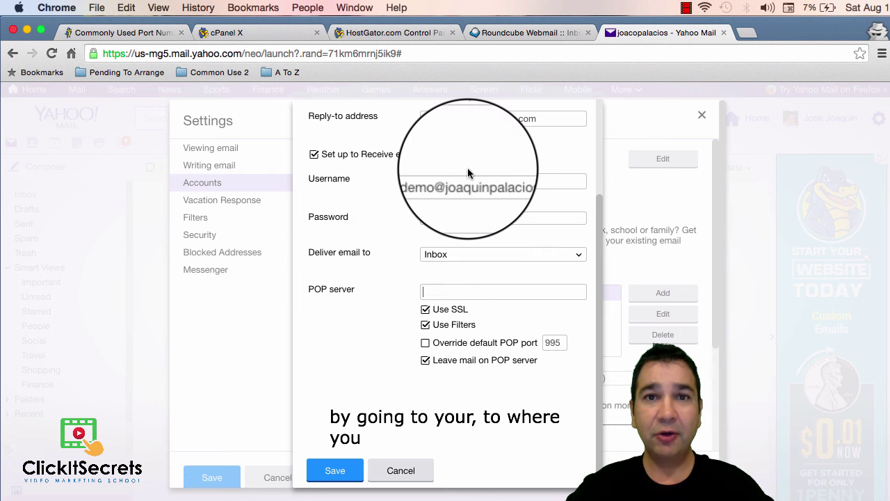
Copy the ns6015.hostgator.com name server from the HostGator cPanel account stats
click(392, 34)
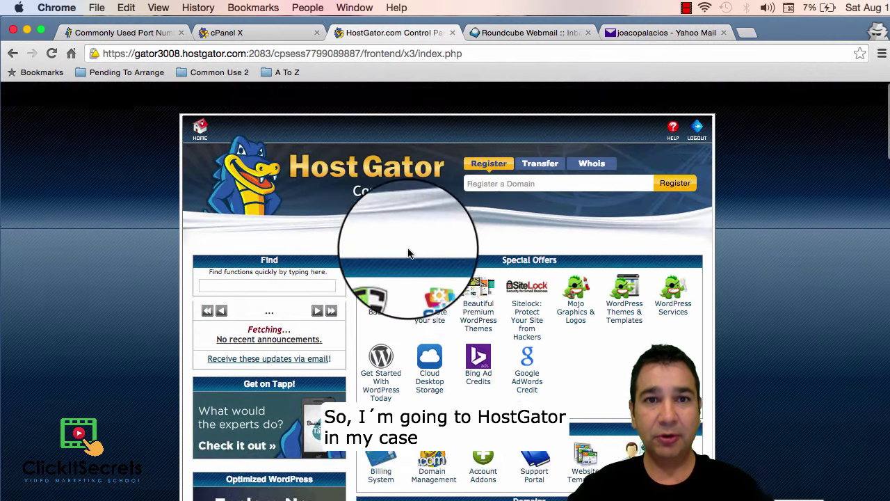
scroll(410, 253, down, 1)
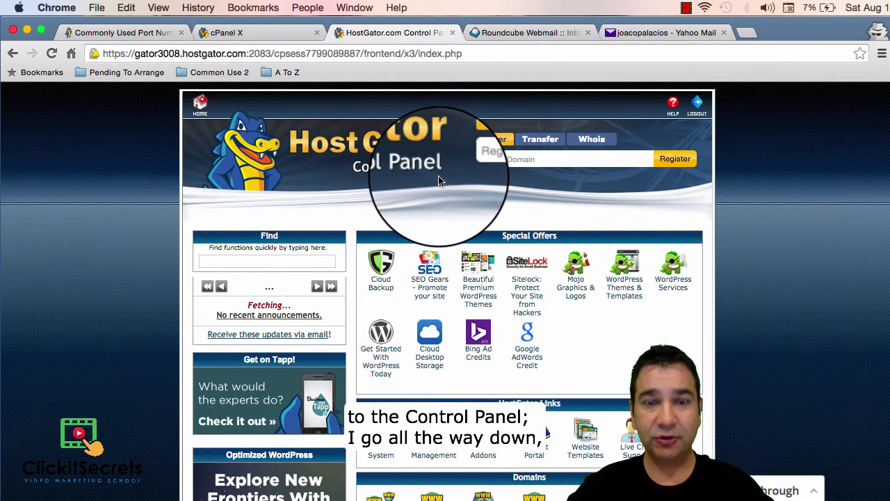
scroll(477, 233, down, 15)
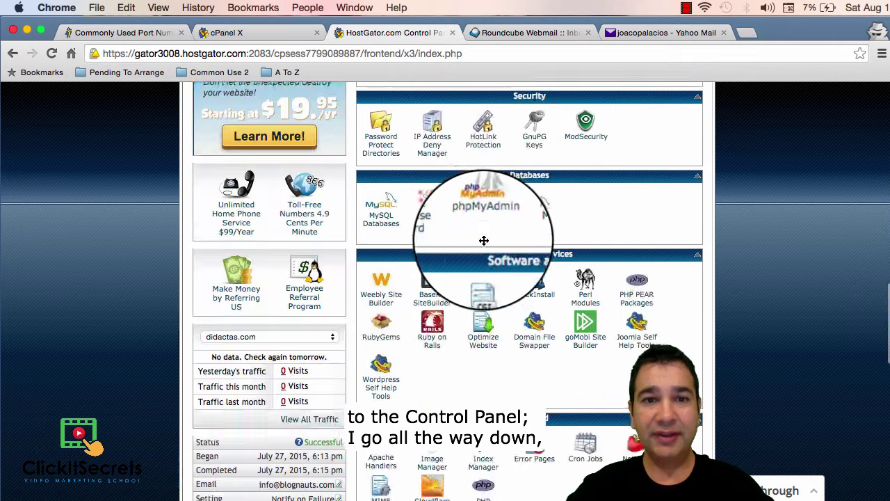
scroll(484, 240, down, 15)
scroll(488, 342, down, 4)
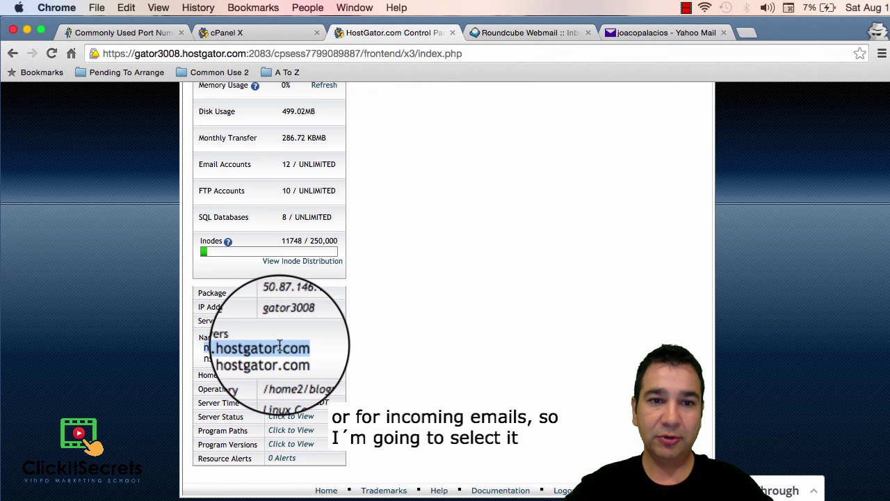
right_click(247, 349)
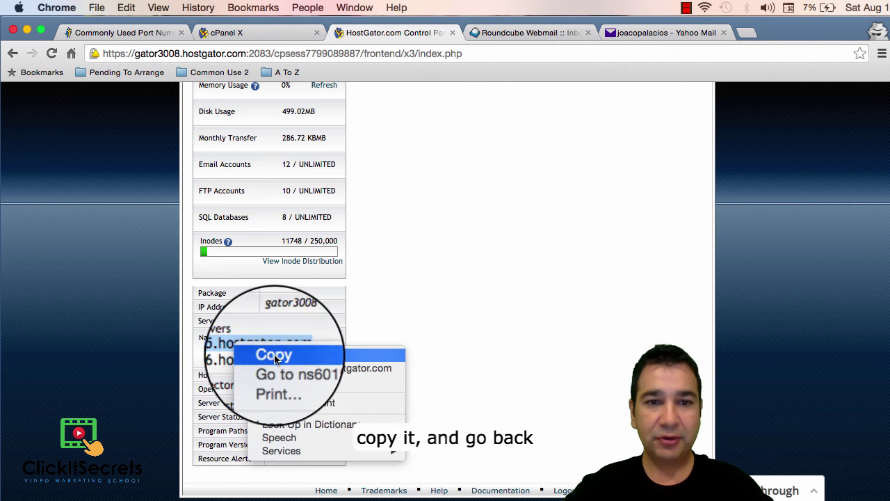
click(279, 354)
Paste ns6015.hostgator.com into the Yahoo account's POP server field
click(653, 32)
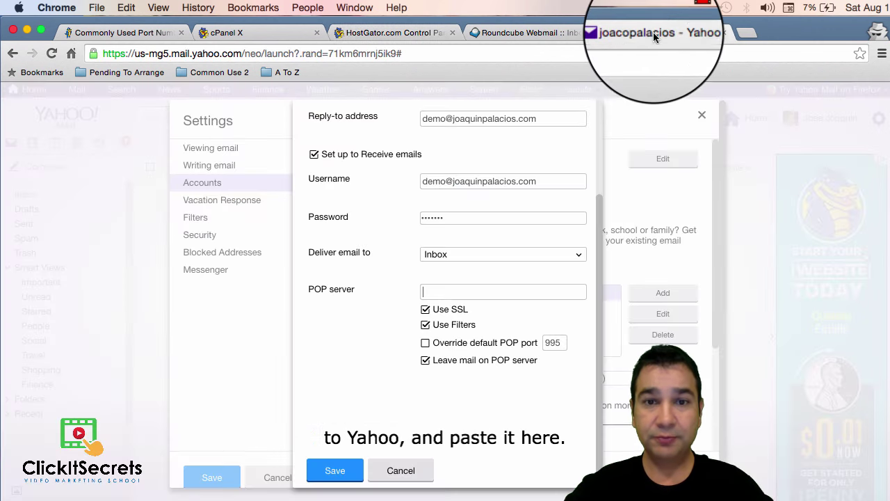
click(453, 291)
right_click(452, 292)
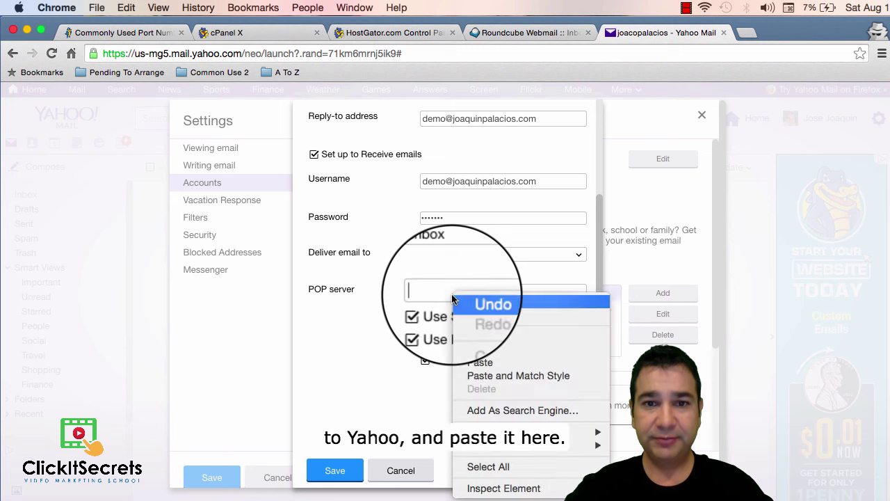
click(490, 366)
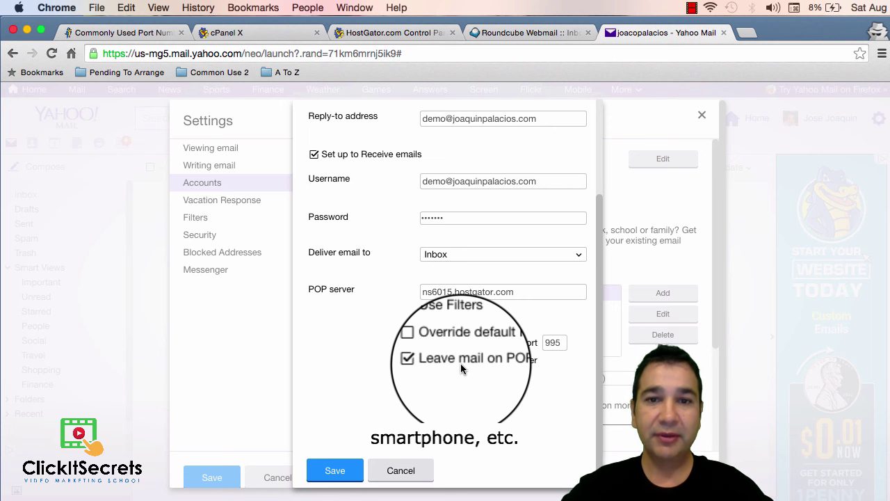
Save the new domain account and dismiss the confirmation-mail notice
scroll(395, 314, down, 1)
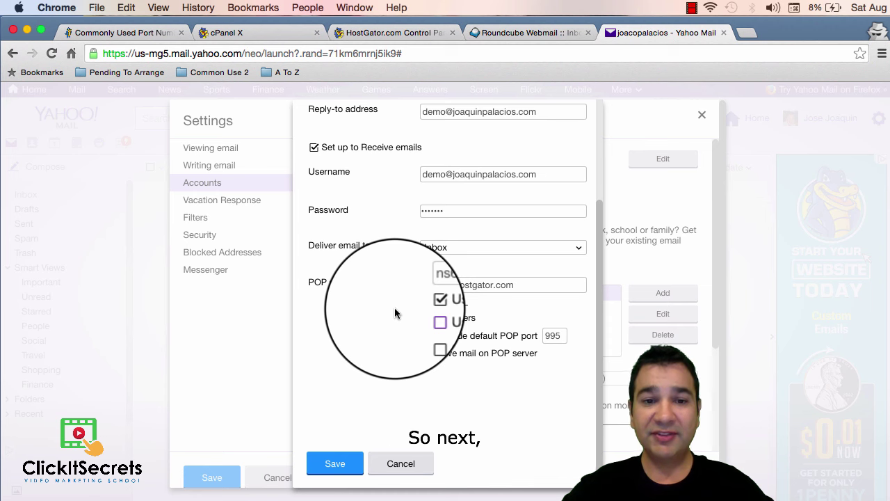
click(334, 464)
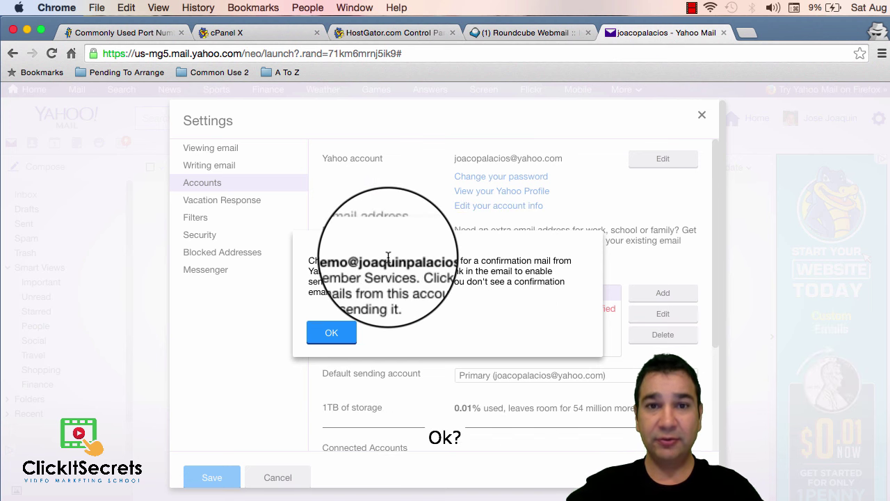
double_click(388, 261)
click(332, 334)
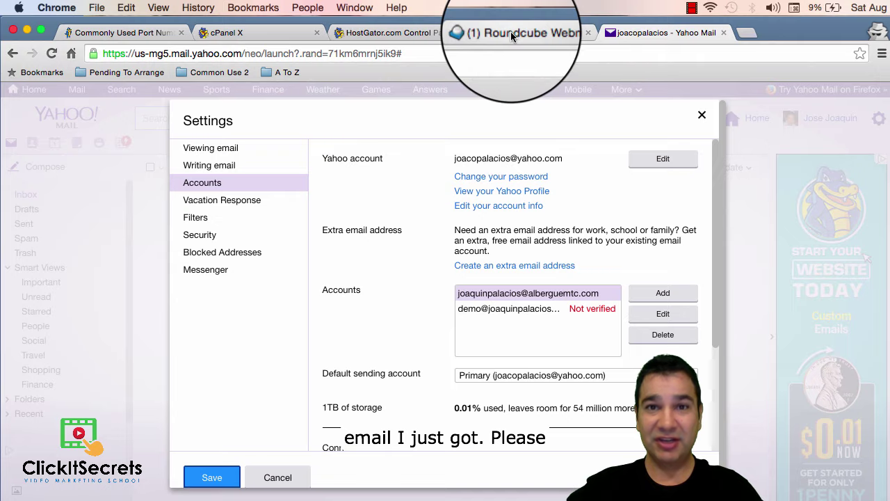
In Roundcube, open Yahoo's 'Please verify your alternate email address' message and follow its link
click(485, 35)
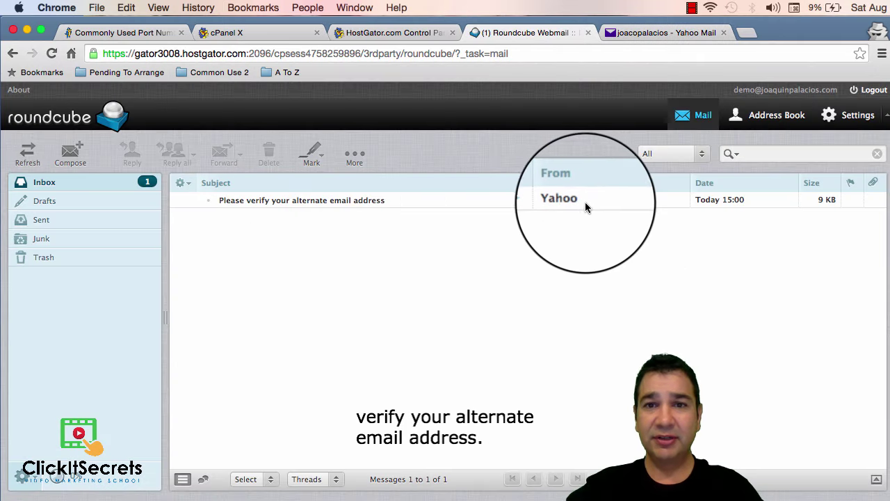
click(370, 201)
double_click(369, 201)
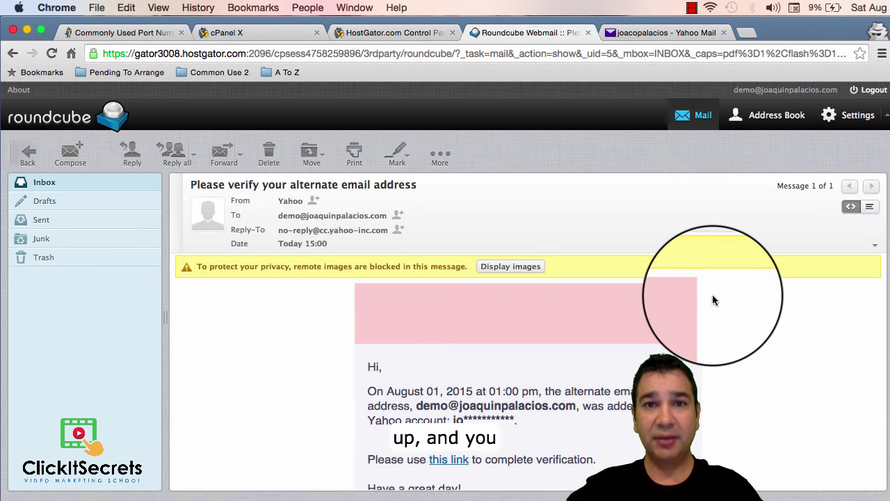
scroll(712, 300, down, 3)
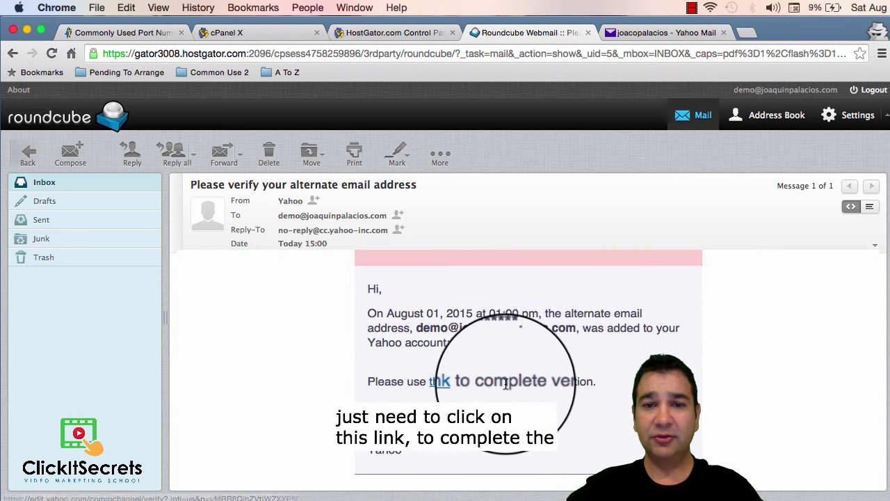
click(442, 383)
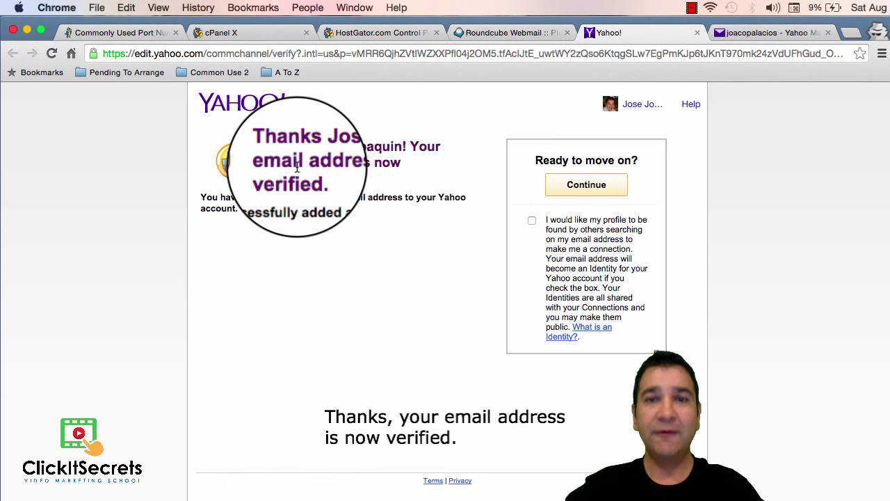
Close the verification page and save the account settings in Yahoo Mail
click(697, 33)
click(632, 32)
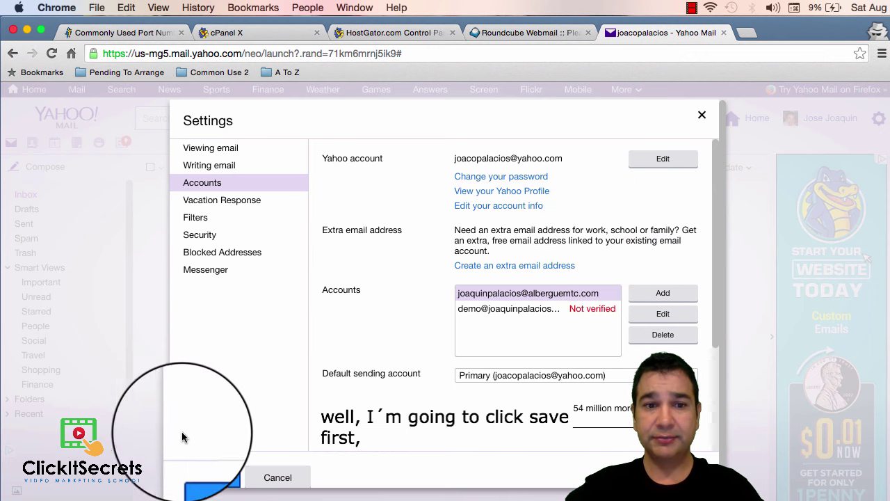
click(204, 464)
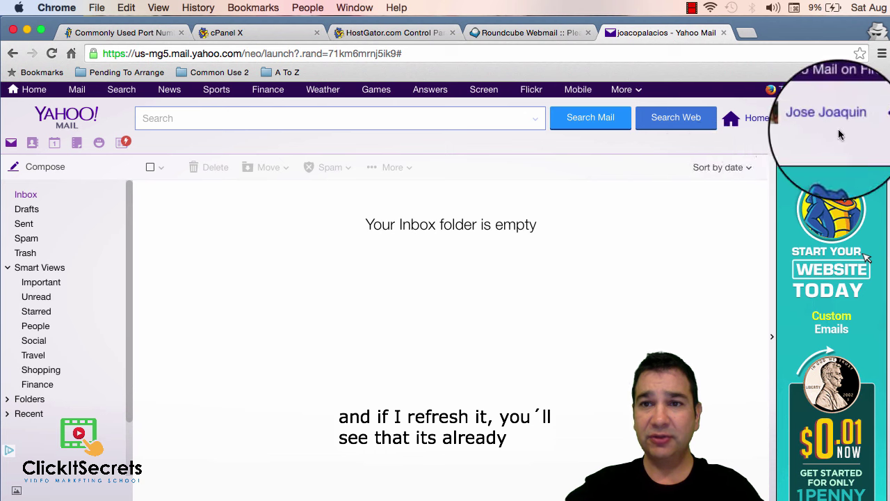
click(879, 119)
click(880, 120)
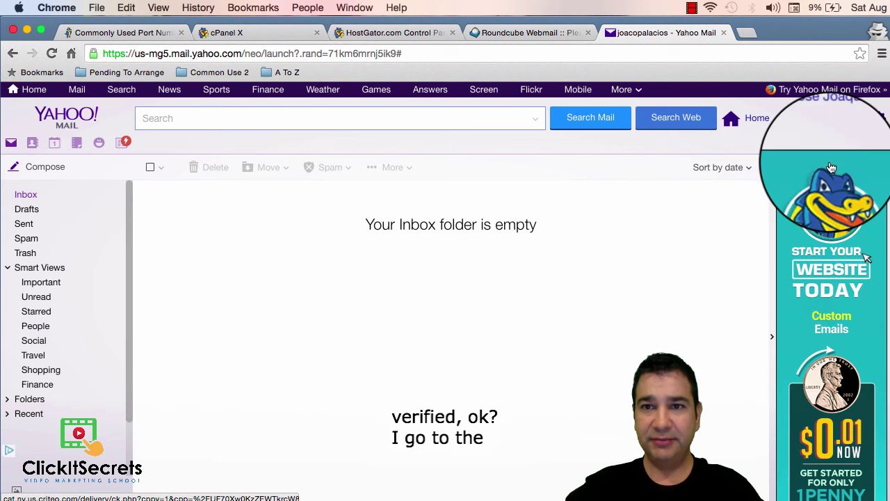
click(880, 119)
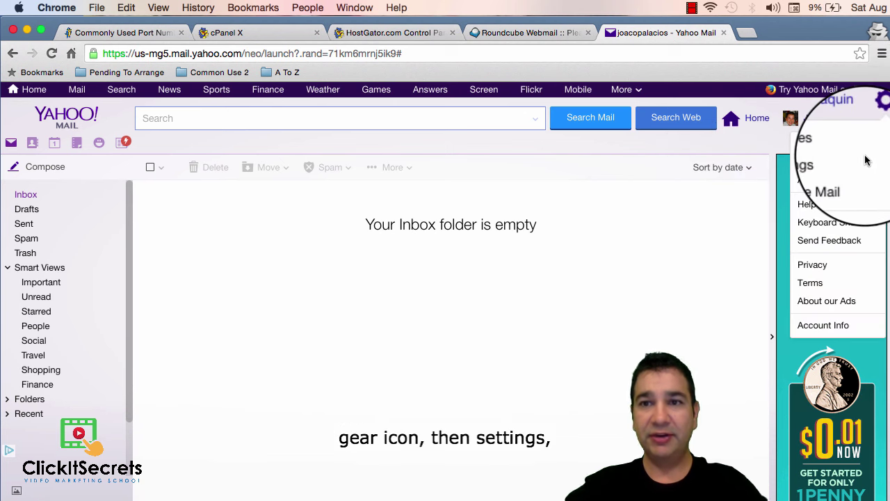
click(823, 163)
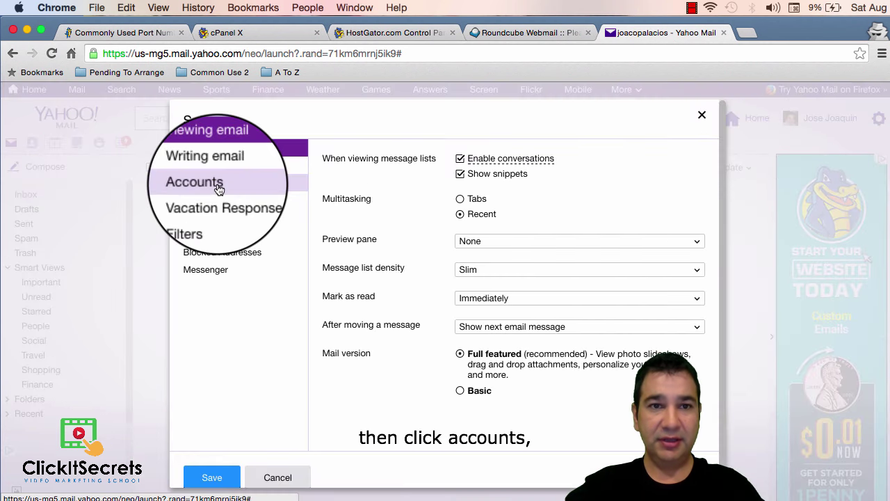
click(206, 184)
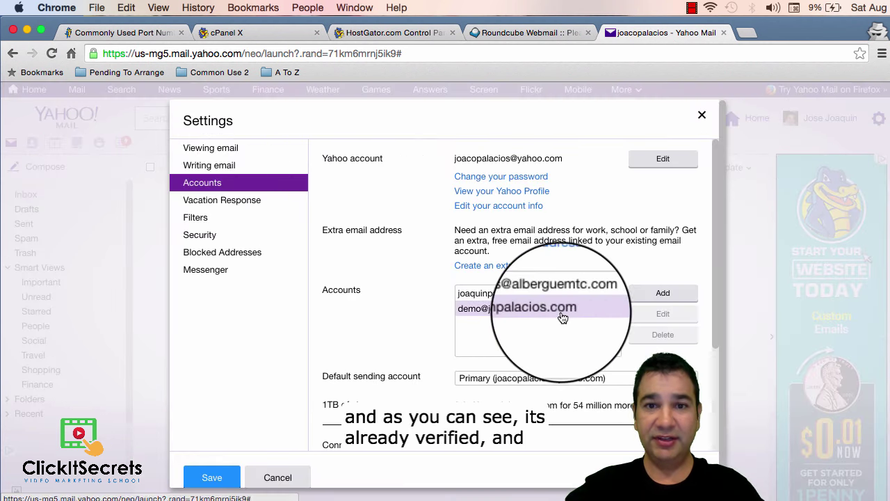
click(493, 317)
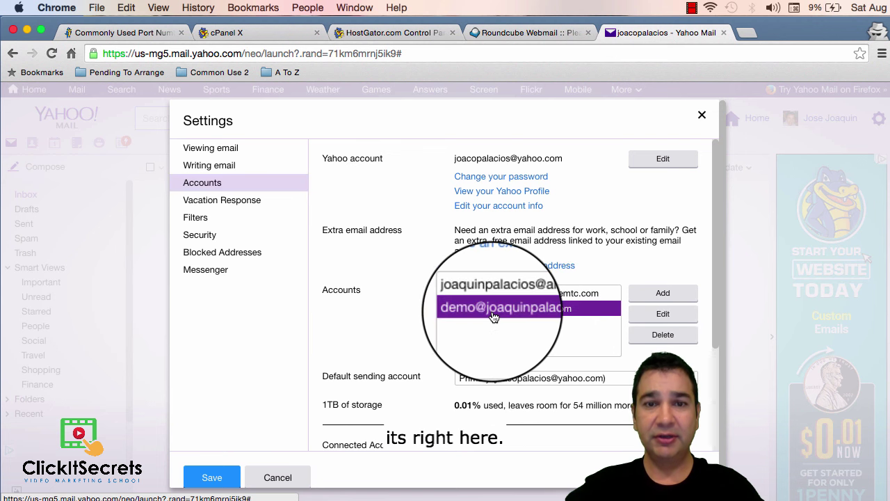